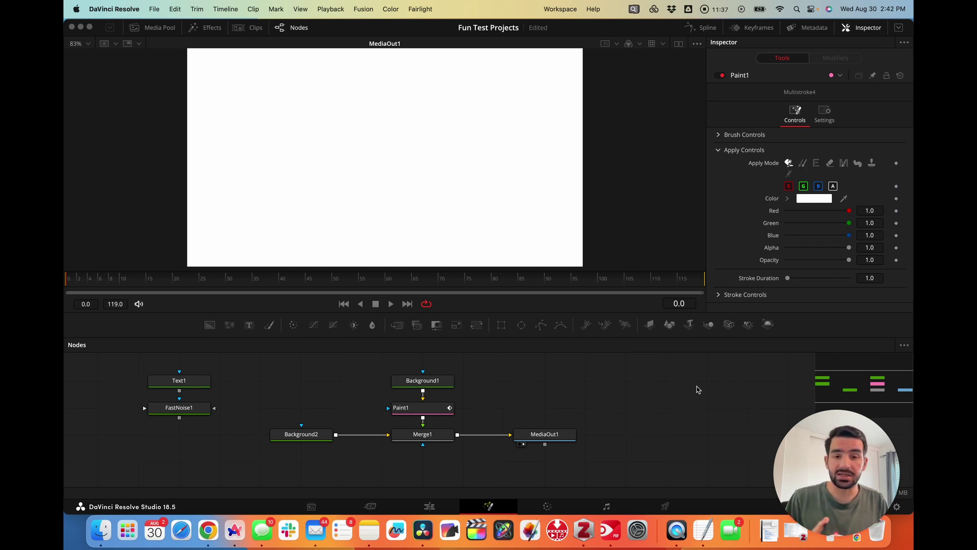
# Step: Select the Paint1 node and expand its Brush Controls in the Inspector
pyautogui.click(402, 414)
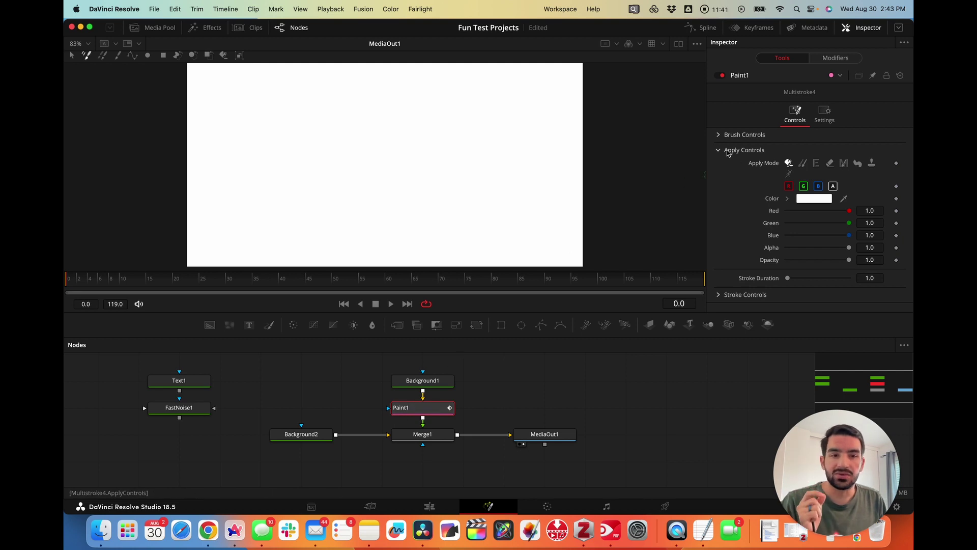
pyautogui.click(720, 135)
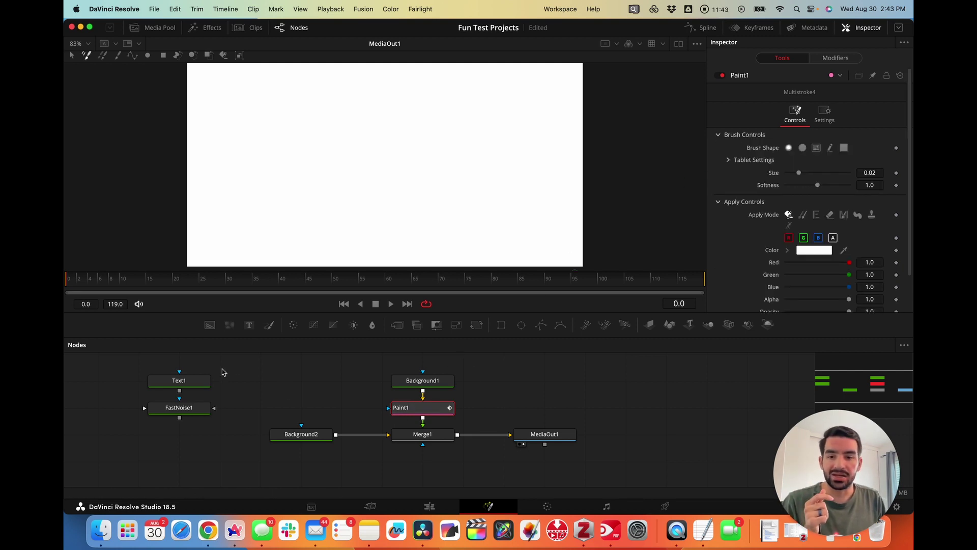
pyautogui.moveTo(253, 365)
pyautogui.mouseDown()
pyautogui.moveTo(550, 467)
pyautogui.moveTo(564, 461)
pyautogui.moveTo(228, 395)
pyautogui.moveTo(129, 419)
pyautogui.mouseUp()
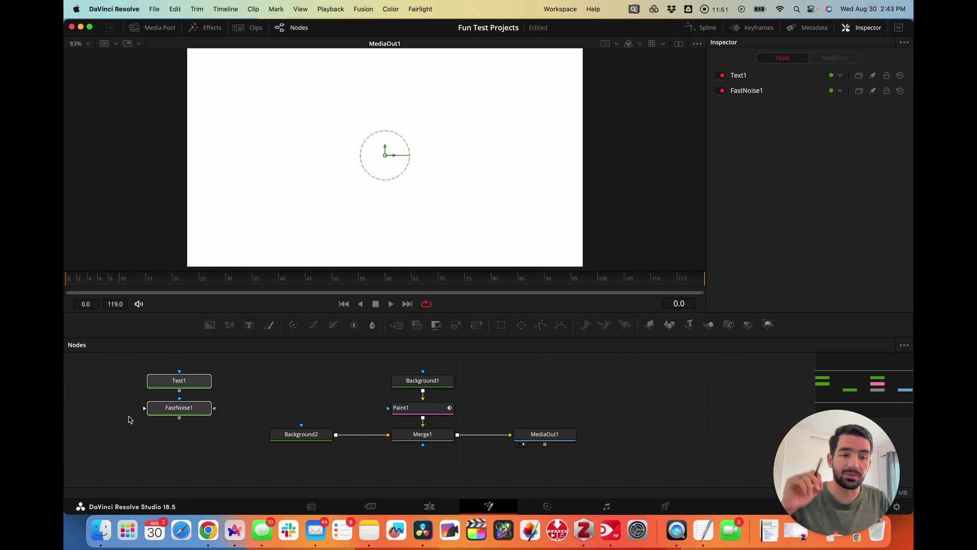
pyautogui.moveTo(272, 368); pyautogui.dragTo(613, 462)
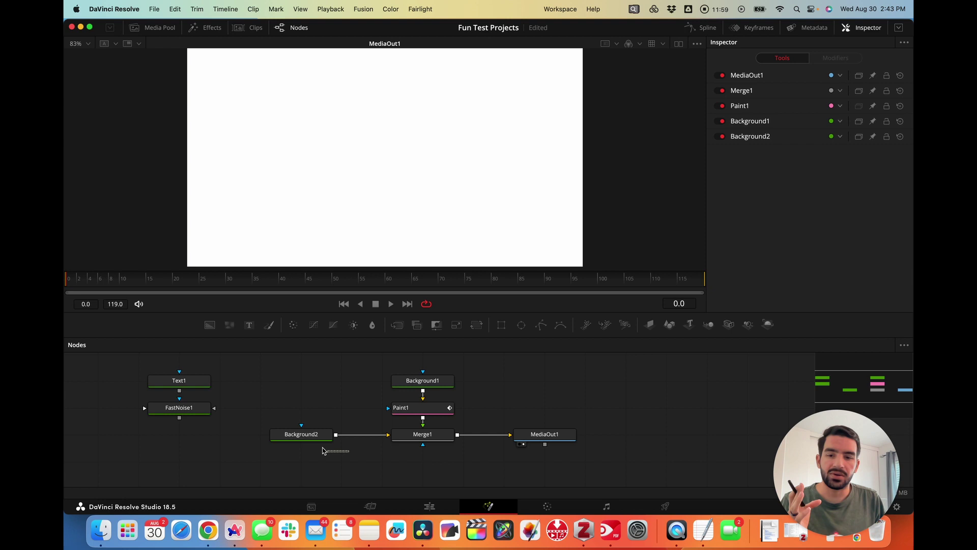
pyautogui.click(295, 430)
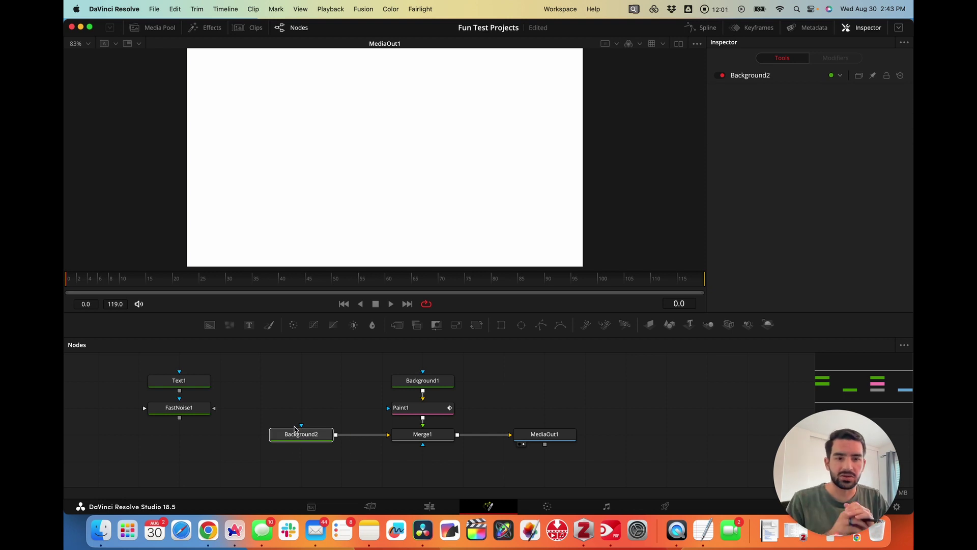
pyautogui.click(433, 383)
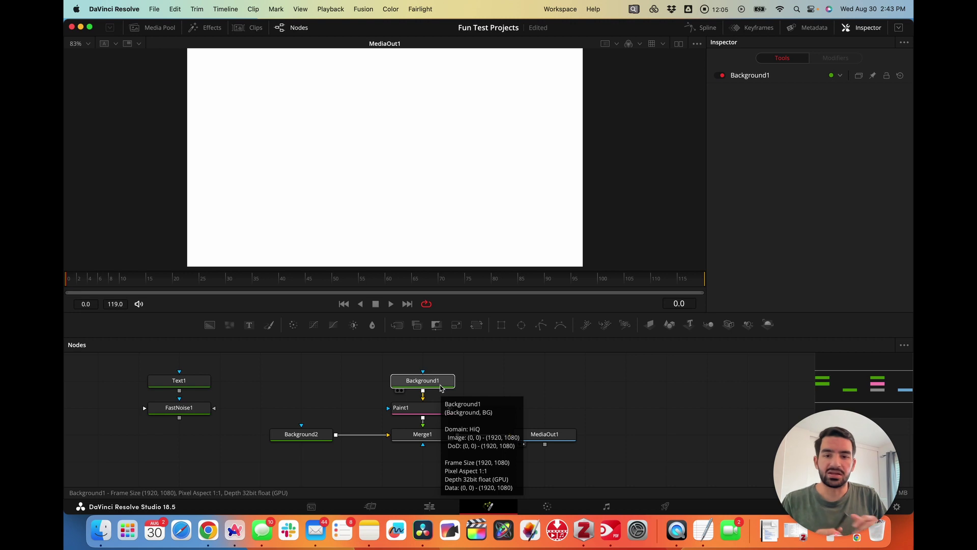
pyautogui.click(442, 387)
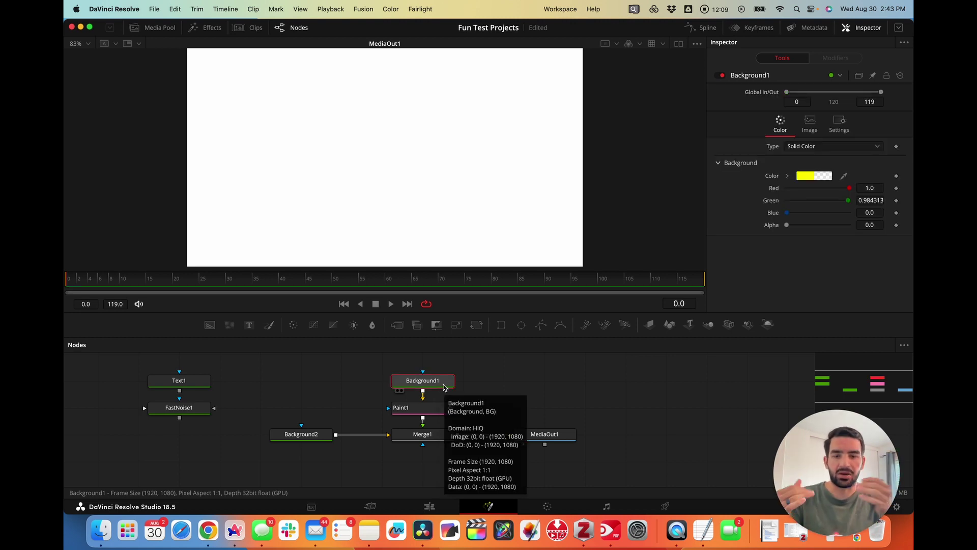
pyautogui.click(415, 408)
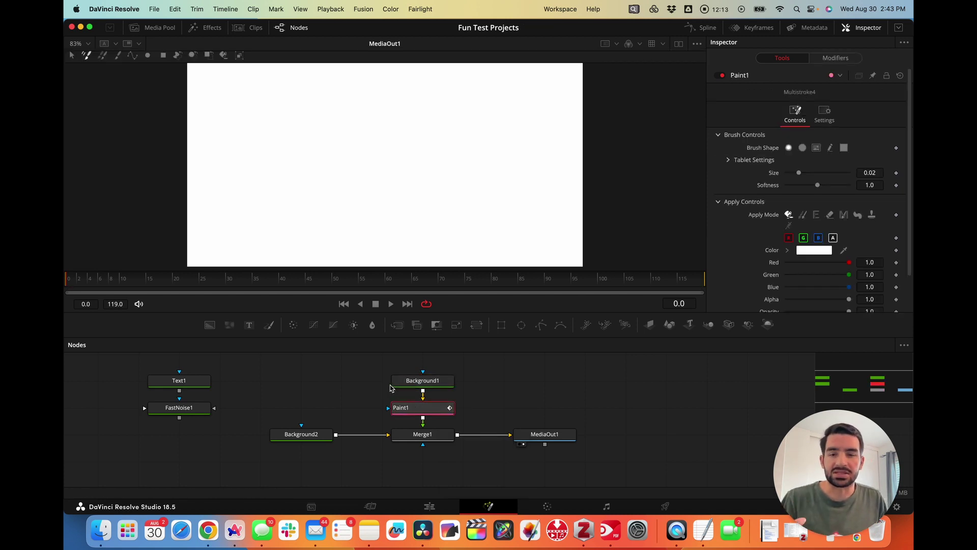
# Step: Set Background1's colour to black, then reselect the Paint1 node
pyautogui.click(393, 386)
pyautogui.click(812, 178)
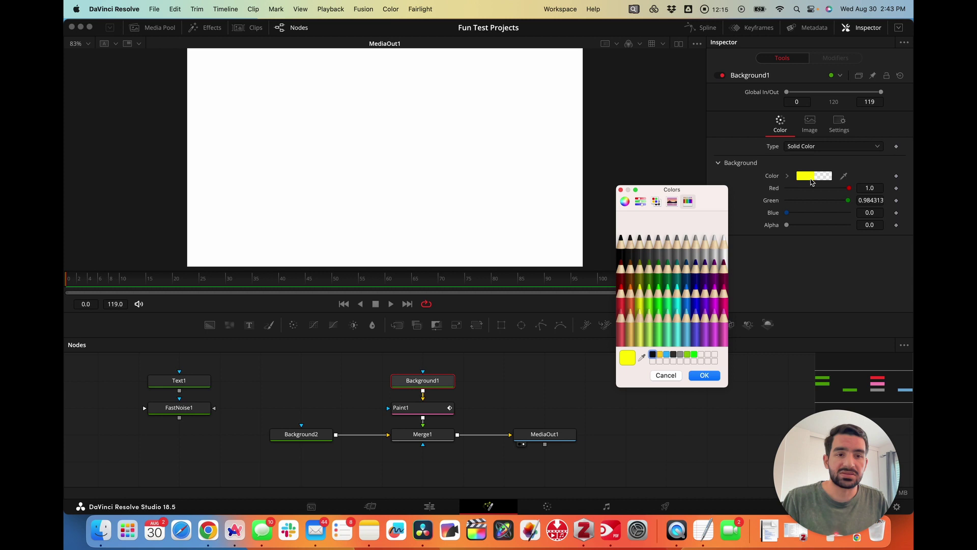
pyautogui.click(622, 243)
pyautogui.click(706, 375)
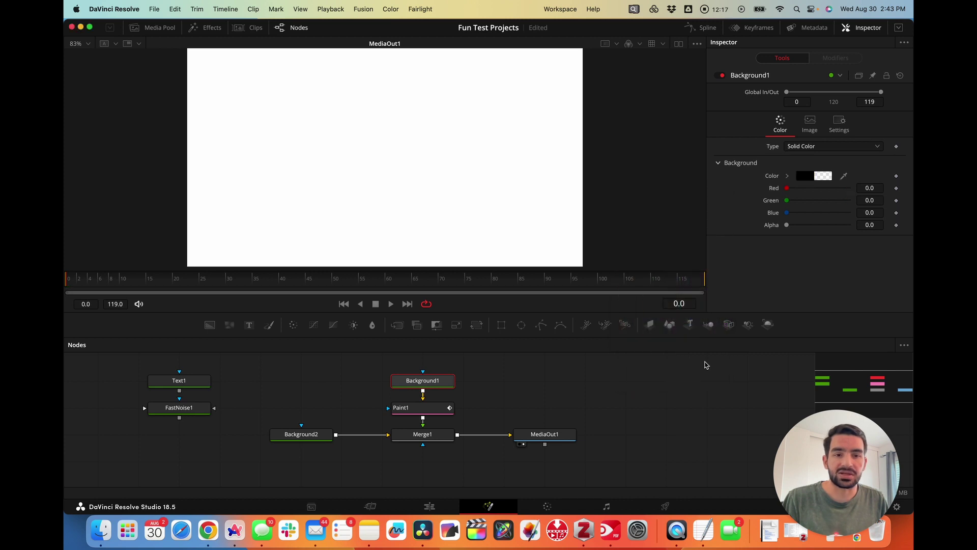
pyautogui.click(446, 408)
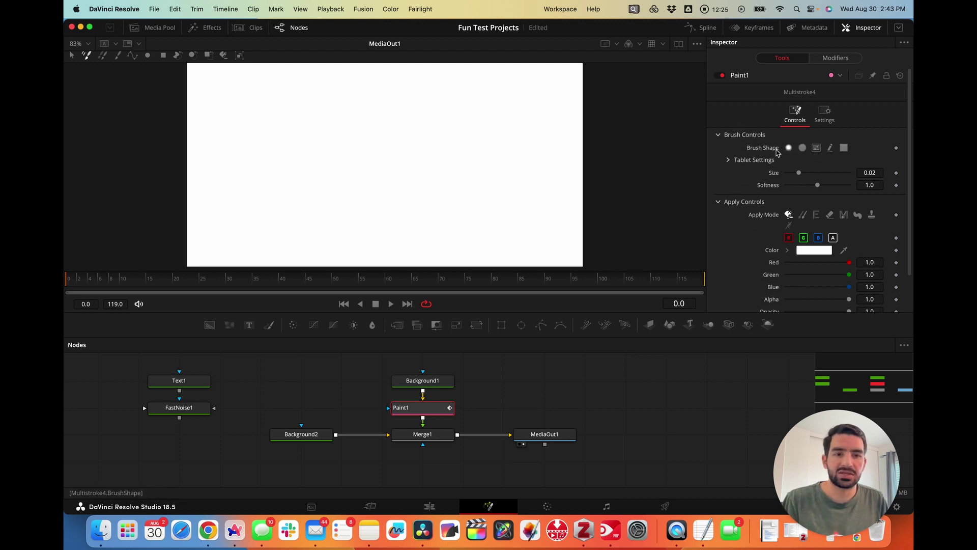
# Step: Switch Paint1 to the bomb image brush and set its size to about 0.86
pyautogui.click(816, 148)
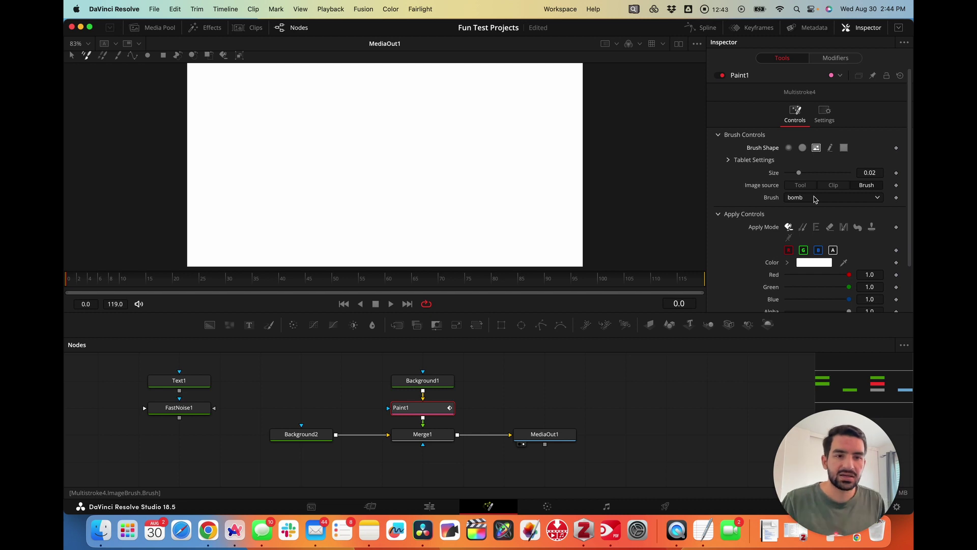
pyautogui.moveTo(888, 173); pyautogui.dragTo(881, 173)
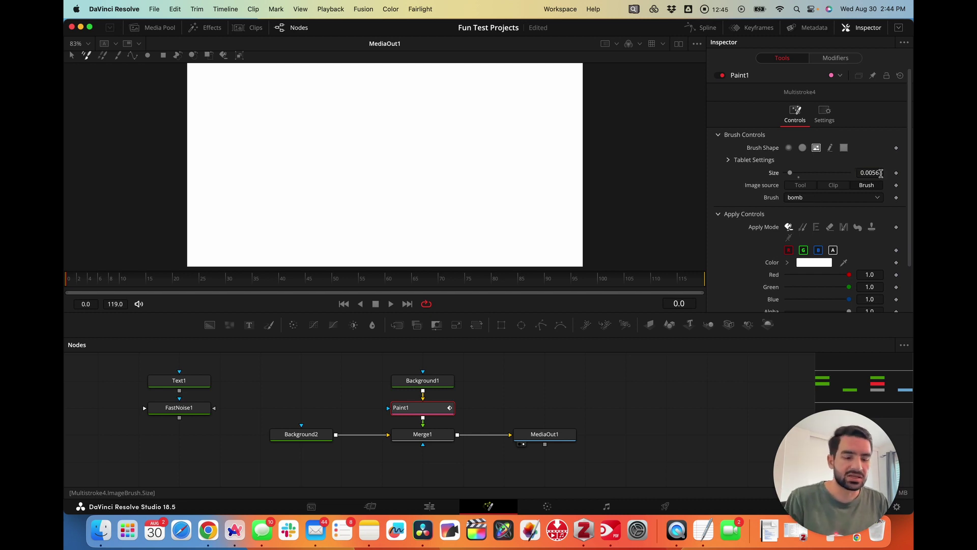
pyautogui.click(880, 173)
pyautogui.press('super+a')
pyautogui.write('2')
pyautogui.press('Return')
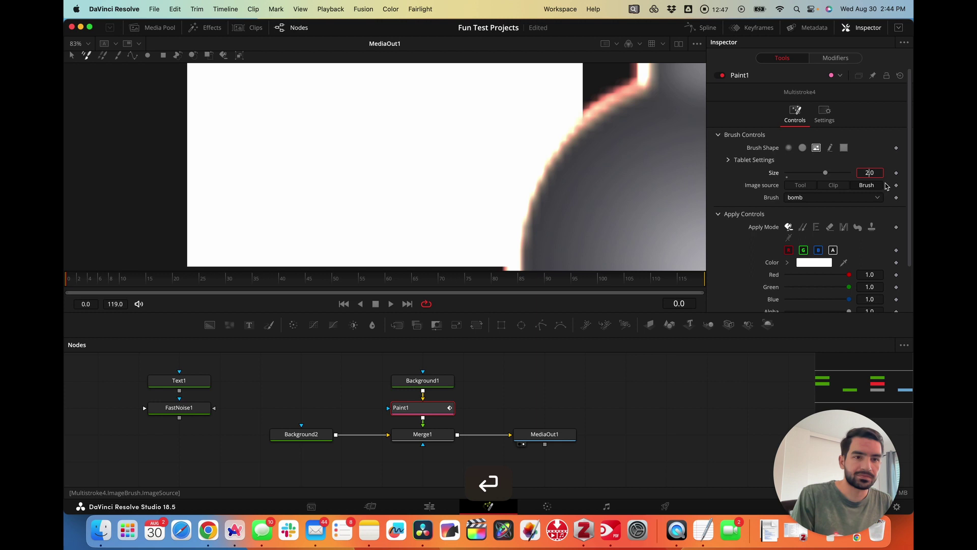
pyautogui.moveTo(825, 173); pyautogui.dragTo(803, 175)
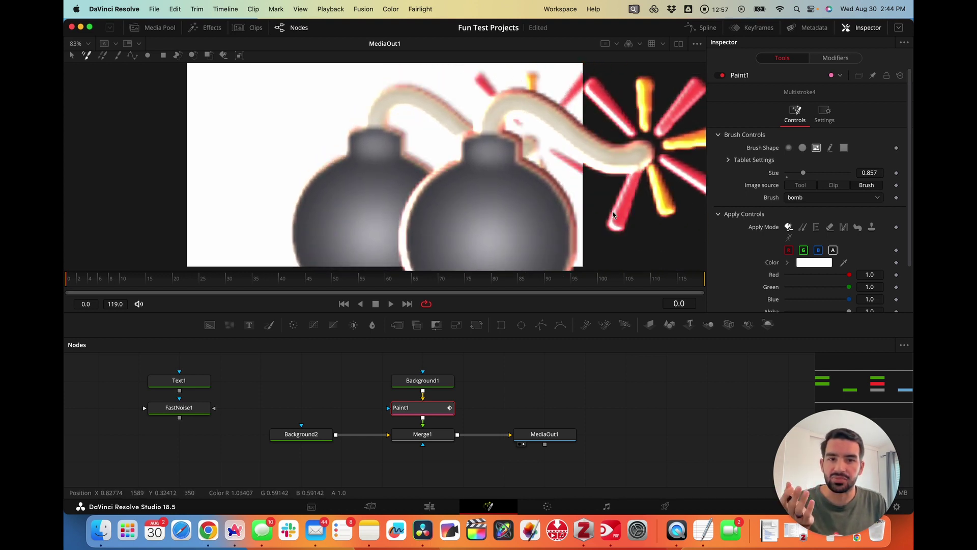
# Step: Change the image brush to ball_metal and stamp a metal ball at the canvas upper left
pyautogui.click(835, 198)
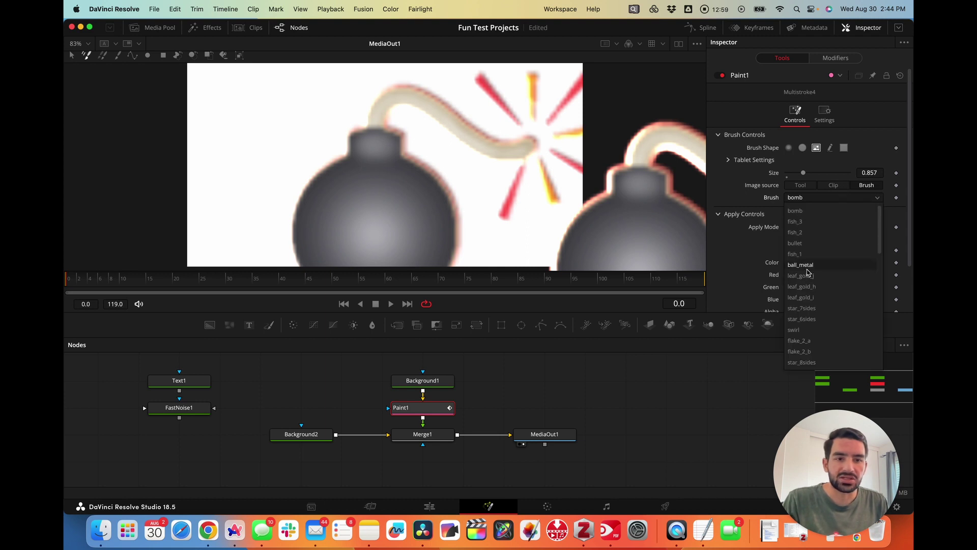
pyautogui.click(800, 264)
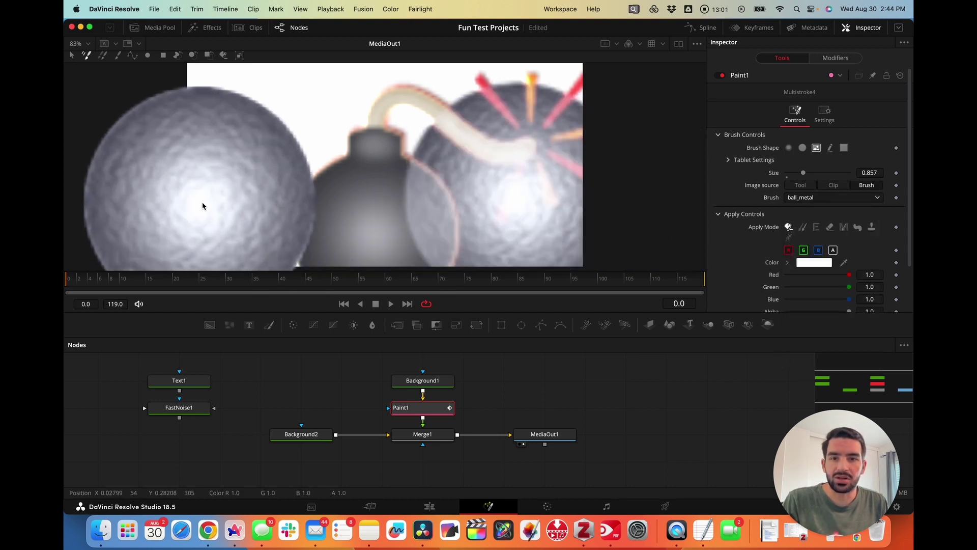
pyautogui.click(204, 203)
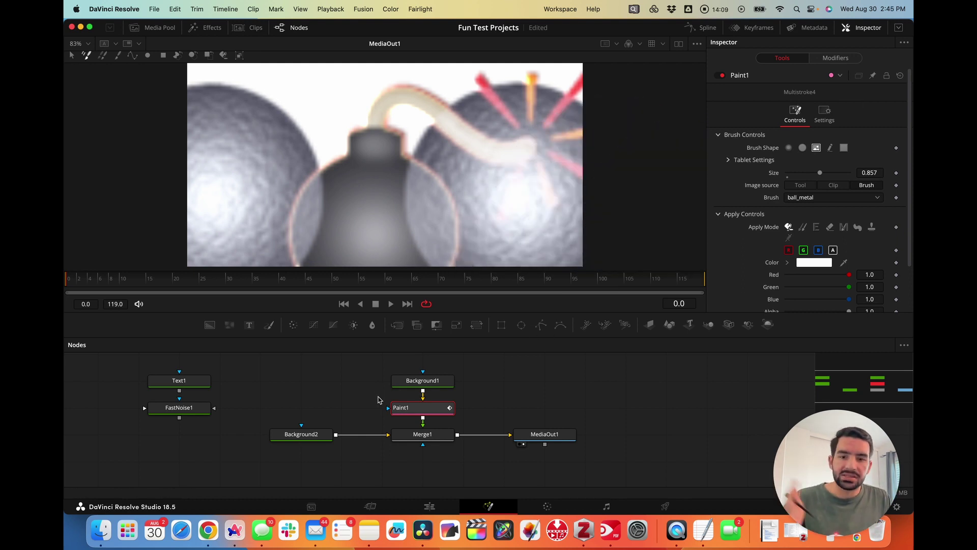
# Step: Delete Paint1 and insert a new Paint node between Background1 and Merge1
pyautogui.moveTo(379, 396); pyautogui.dragTo(455, 415)
pyautogui.press('Delete')
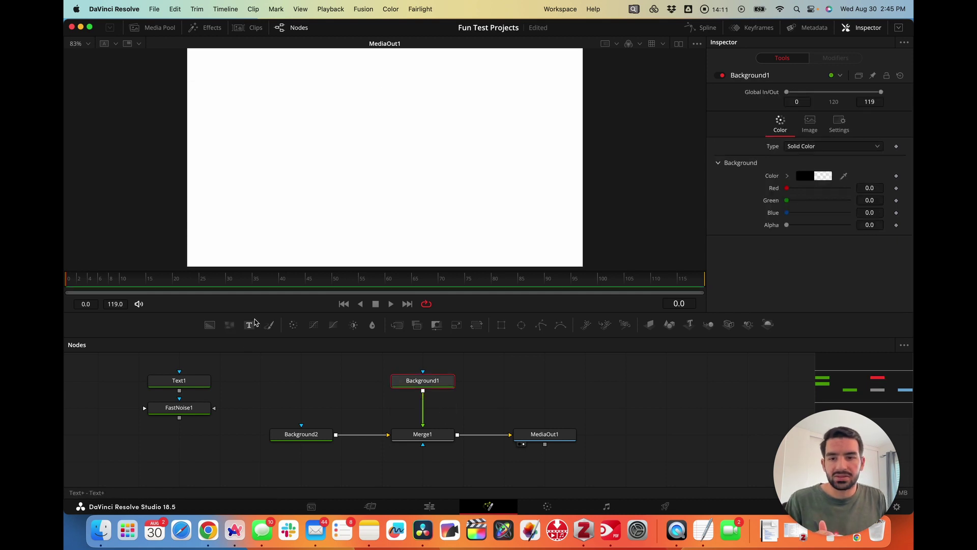
pyautogui.moveTo(269, 325); pyautogui.dragTo(422, 410)
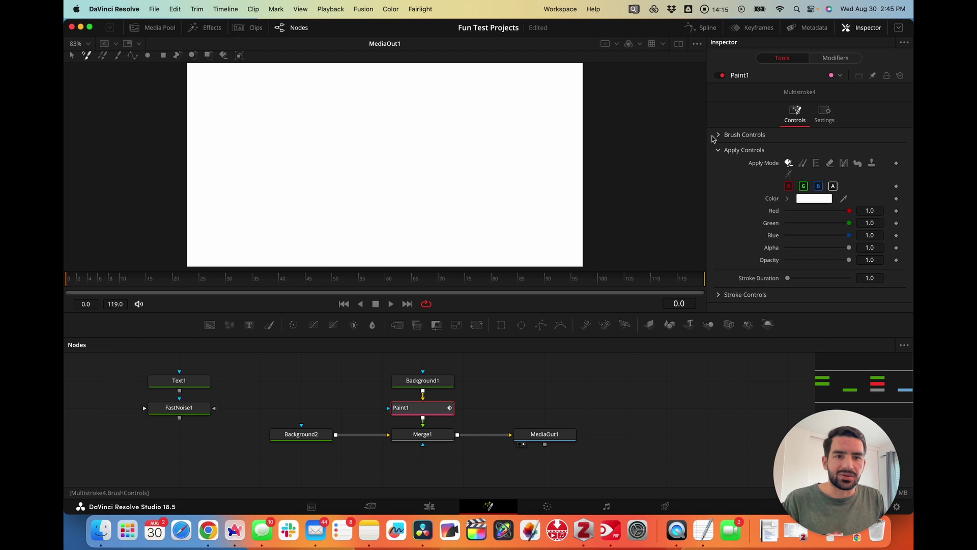
# Step: Make the new brush a Clip image brush loaded from the grunge splatter PNG
pyautogui.click(717, 135)
pyautogui.click(816, 147)
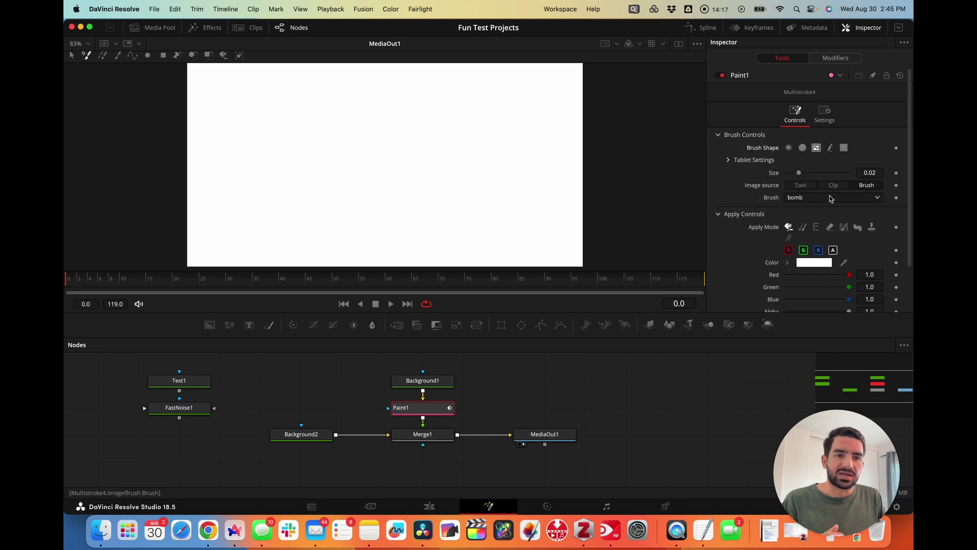
pyautogui.click(821, 211)
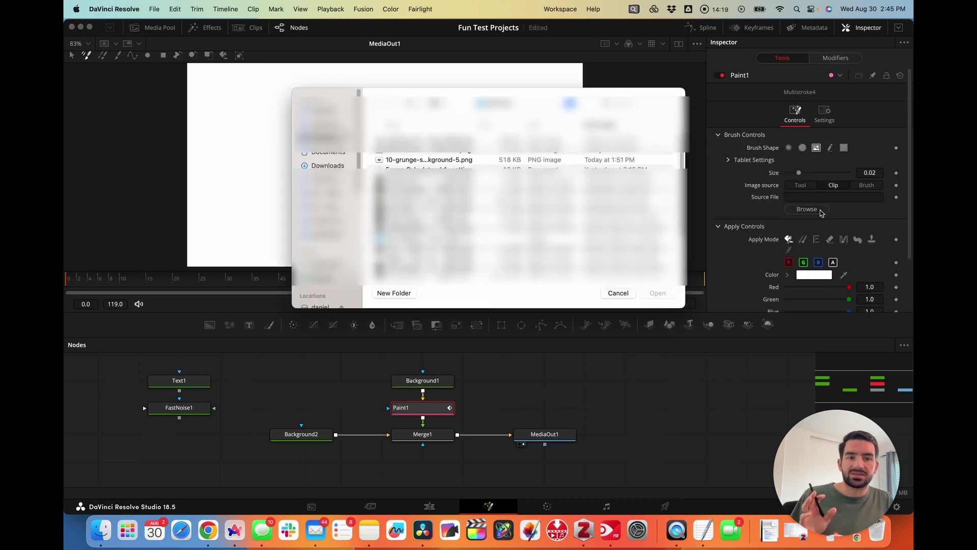
pyautogui.click(412, 160)
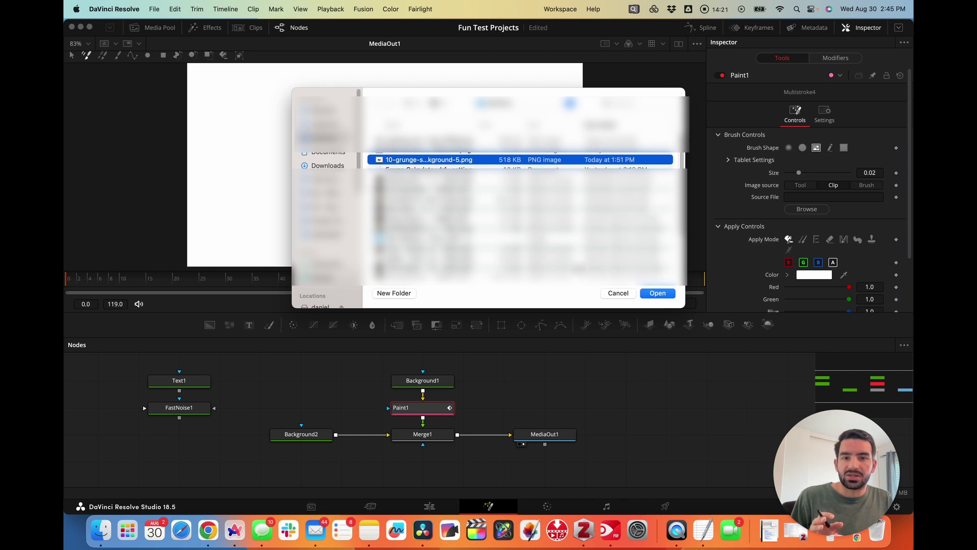
pyautogui.click(651, 296)
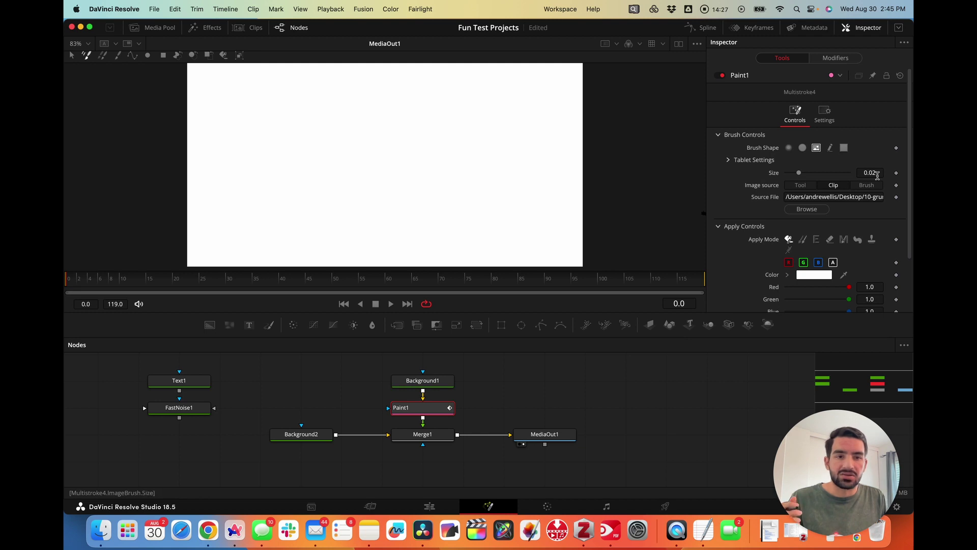
# Step: Set the splatter brush size to about 0.98 and paint black splatter across the canvas
pyautogui.moveTo(799, 172); pyautogui.dragTo(789, 172)
pyautogui.write('2')
pyautogui.press('Return')
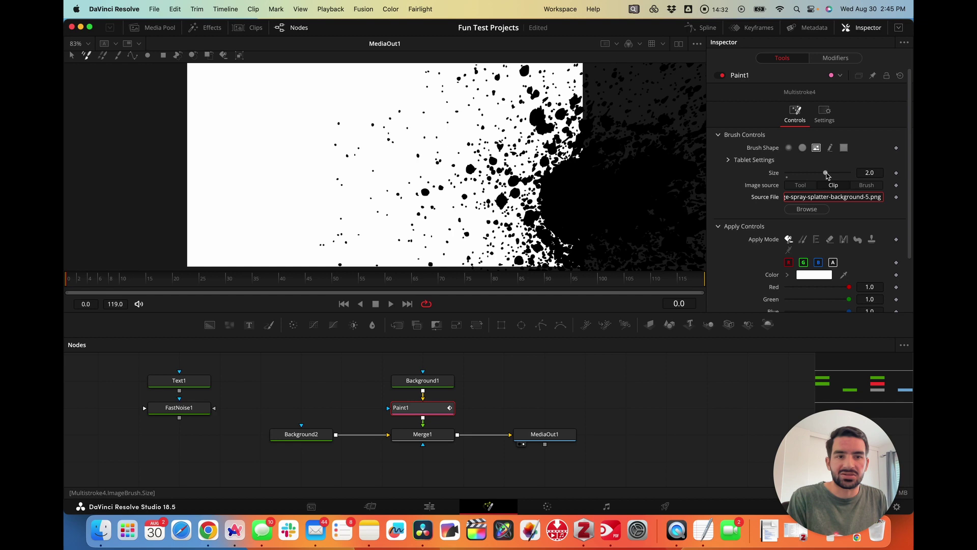
pyautogui.moveTo(825, 172); pyautogui.dragTo(807, 176)
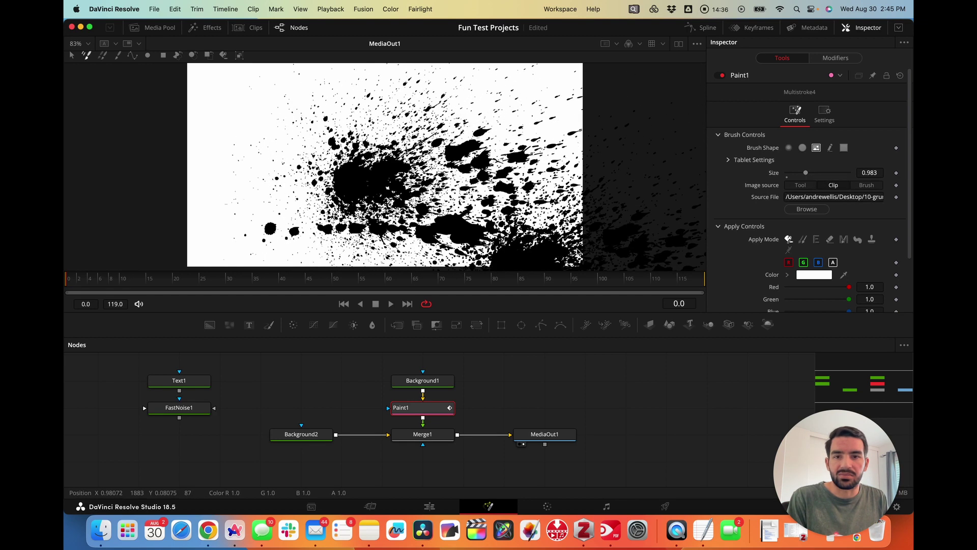
pyautogui.moveTo(292, 141)
pyautogui.mouseDown()
pyautogui.moveTo(509, 127)
pyautogui.moveTo(357, 204)
pyautogui.moveTo(509, 219)
pyautogui.moveTo(527, 232)
pyautogui.mouseUp()
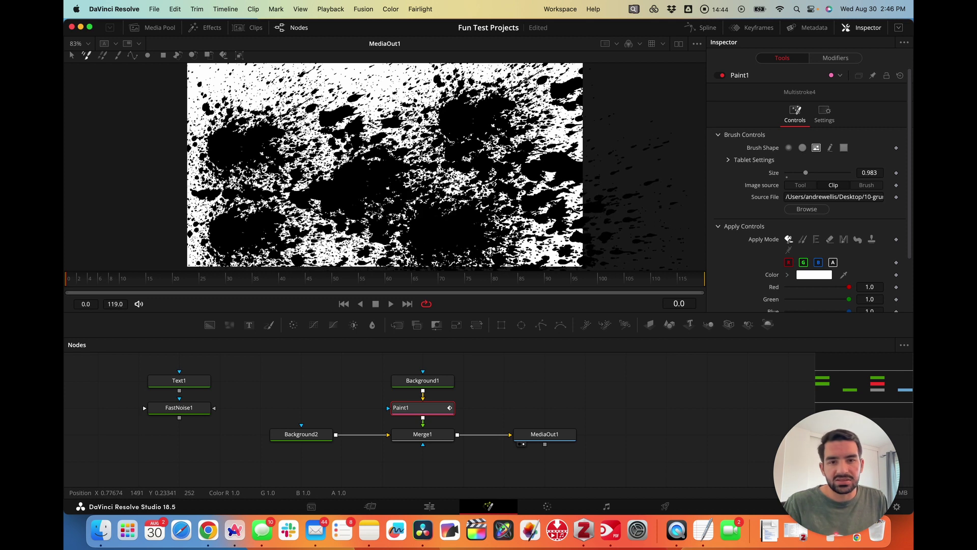
pyautogui.moveTo(582, 204); pyautogui.dragTo(204, 214)
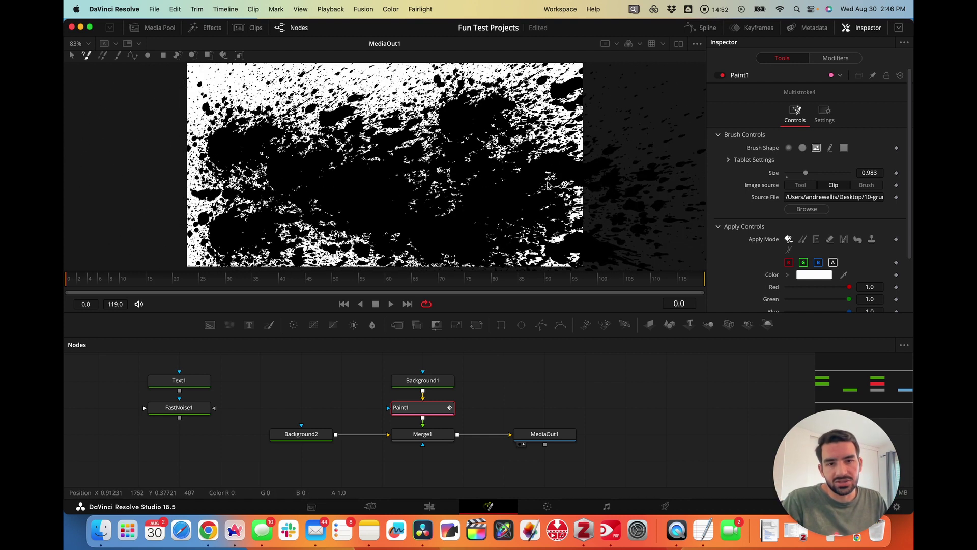
# Step: Load the panda PNG as the brush image and set the brush size to 0.831
pyautogui.click(817, 208)
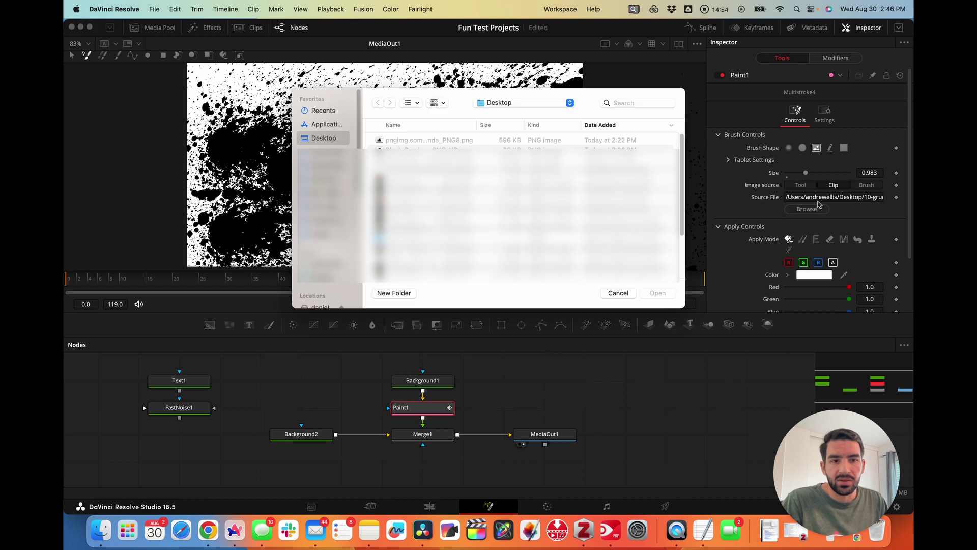
pyautogui.click(431, 141)
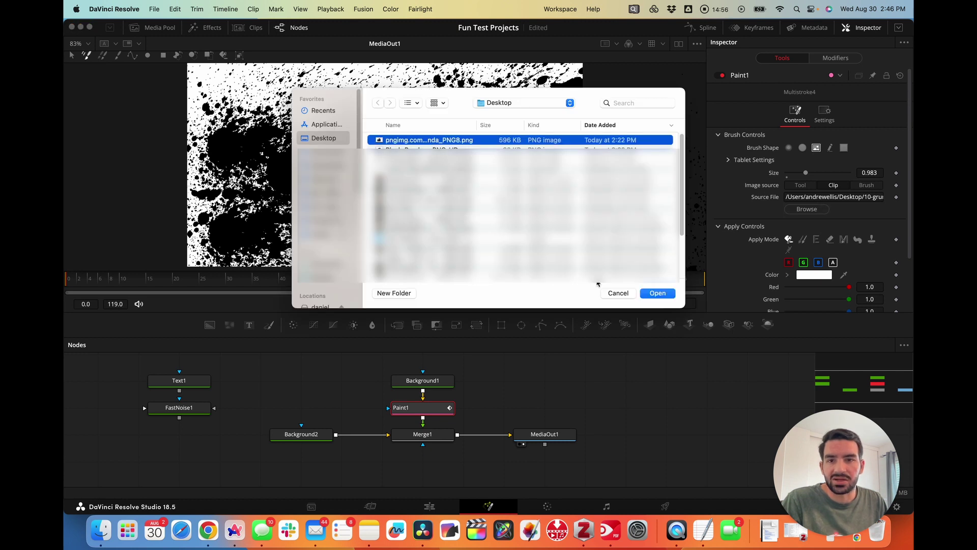
pyautogui.click(659, 293)
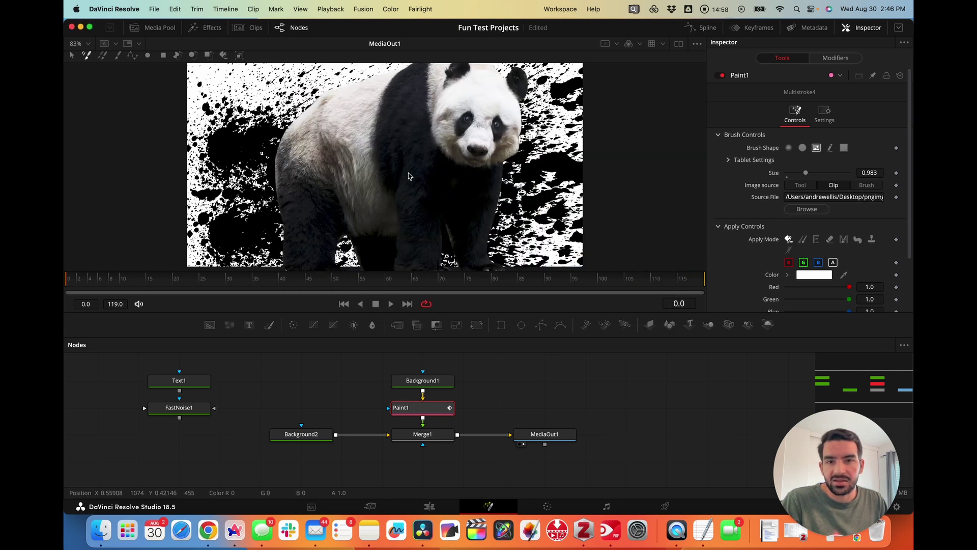
pyautogui.moveTo(806, 172); pyautogui.dragTo(803, 172)
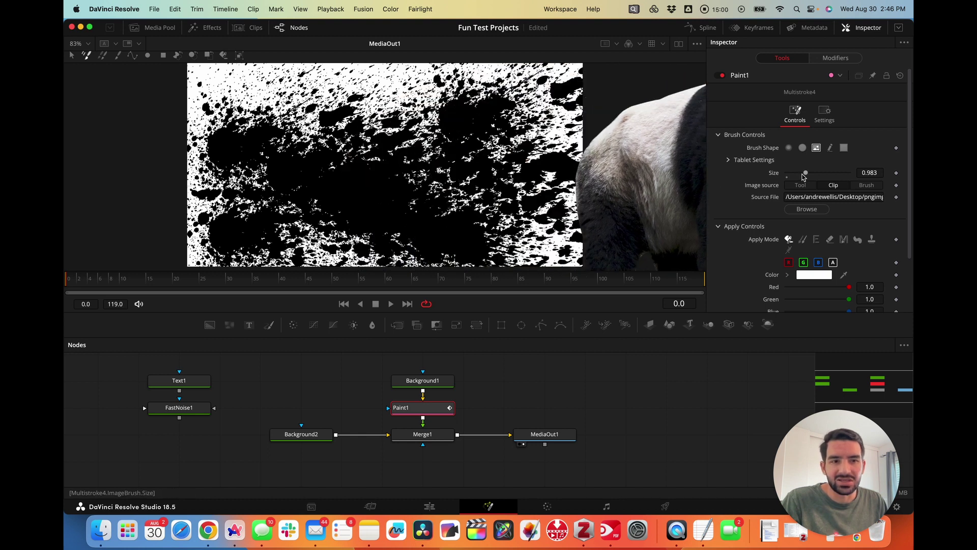
# Step: Stamp four pandas across the canvas: centre, left, upper right and left of centre
pyautogui.click(405, 172)
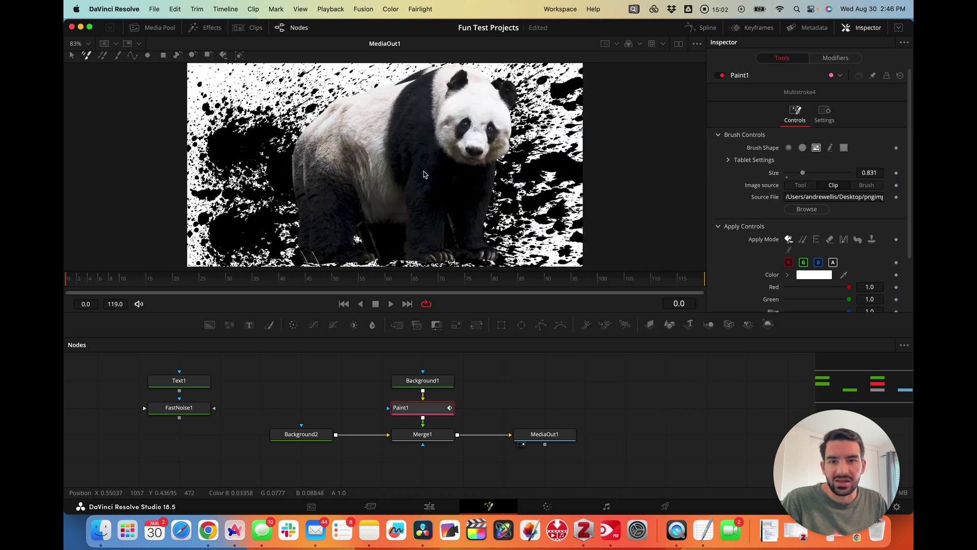
pyautogui.click(263, 208)
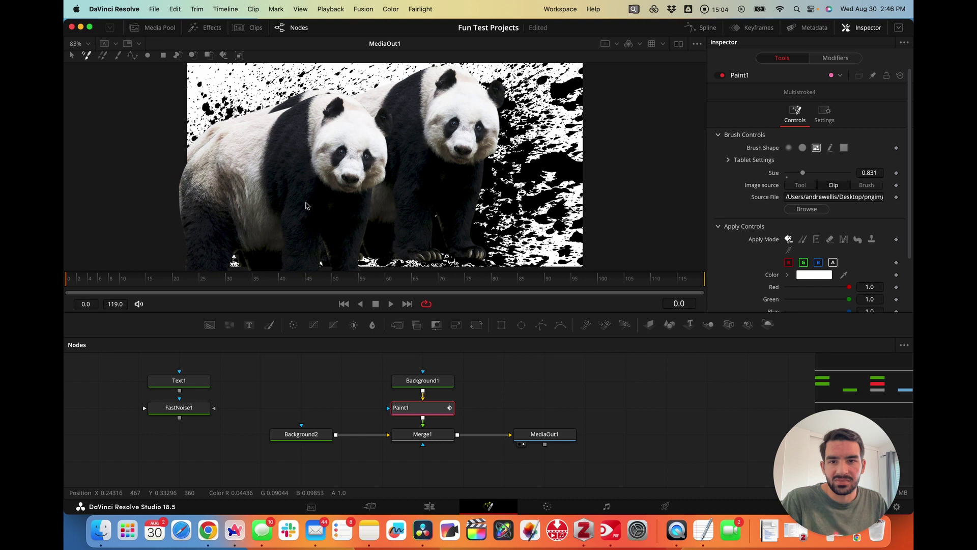
pyautogui.click(527, 211)
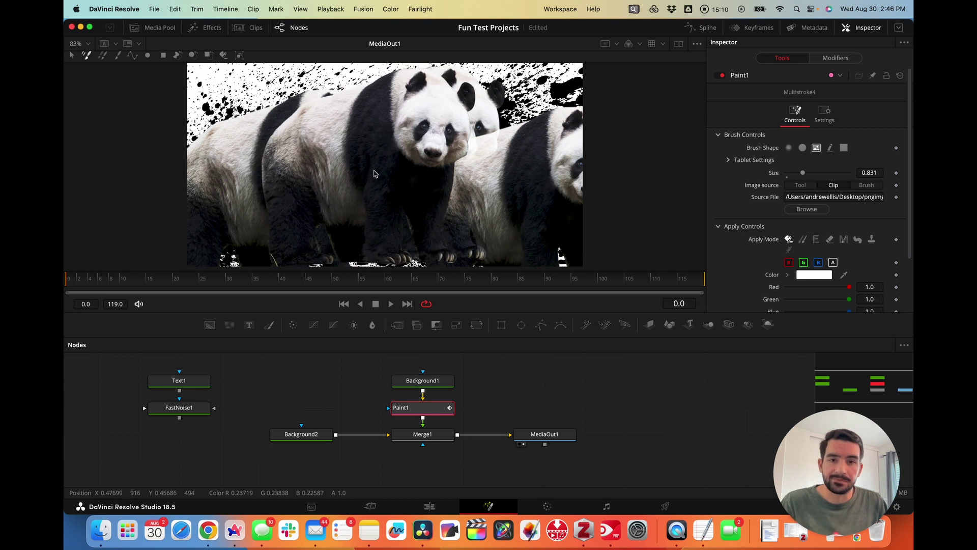
pyautogui.click(284, 190)
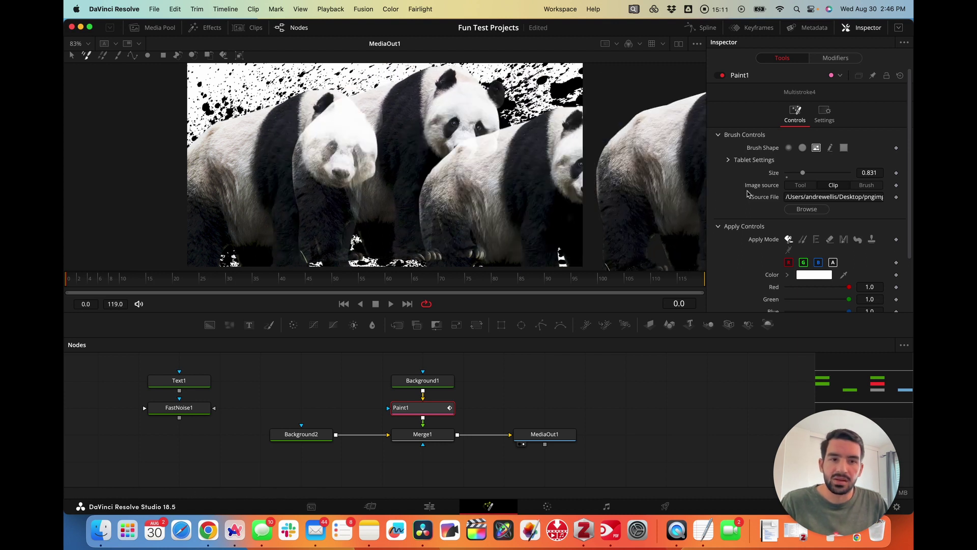
# Step: Set the brush Image source to Tool, enter PANDAS in Text1's text, then reselect Paint1
pyautogui.click(802, 187)
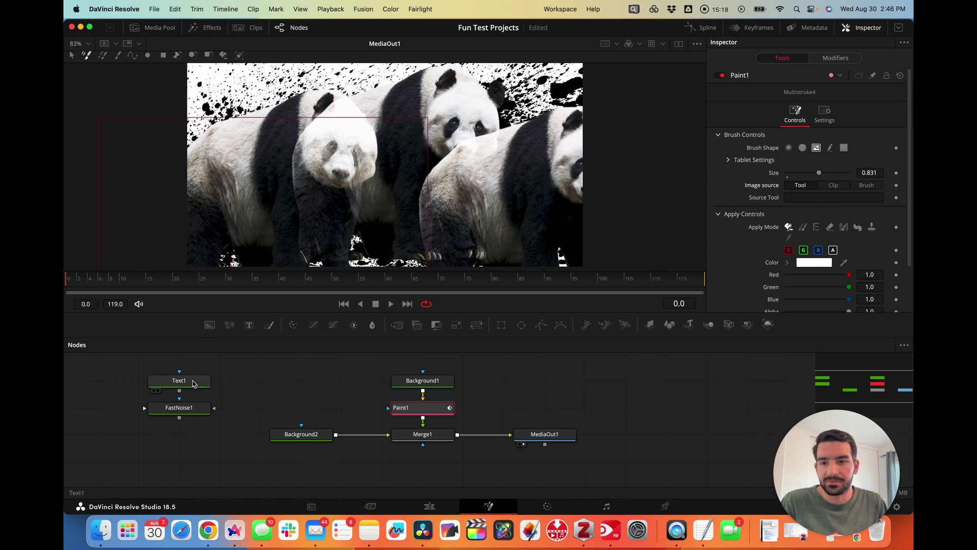
pyautogui.click(158, 382)
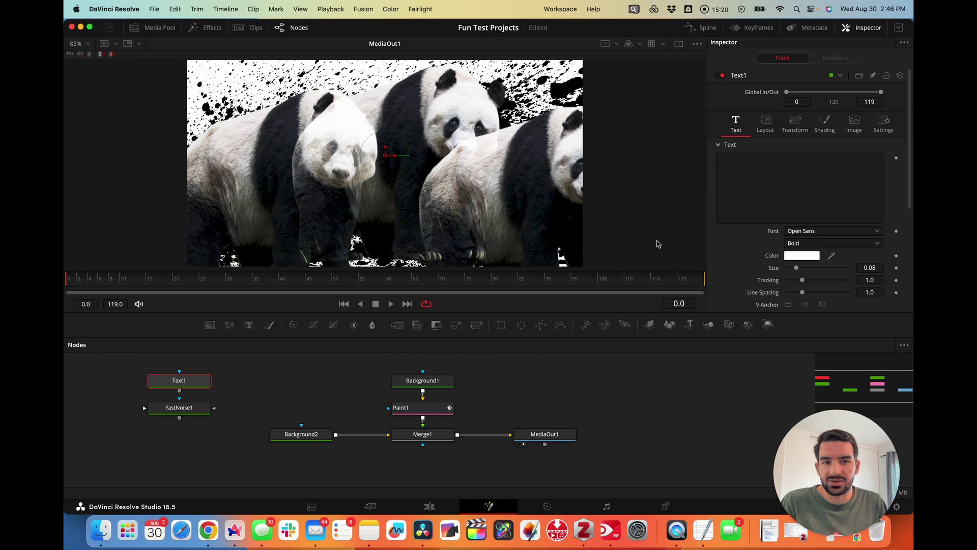
pyautogui.click(749, 193)
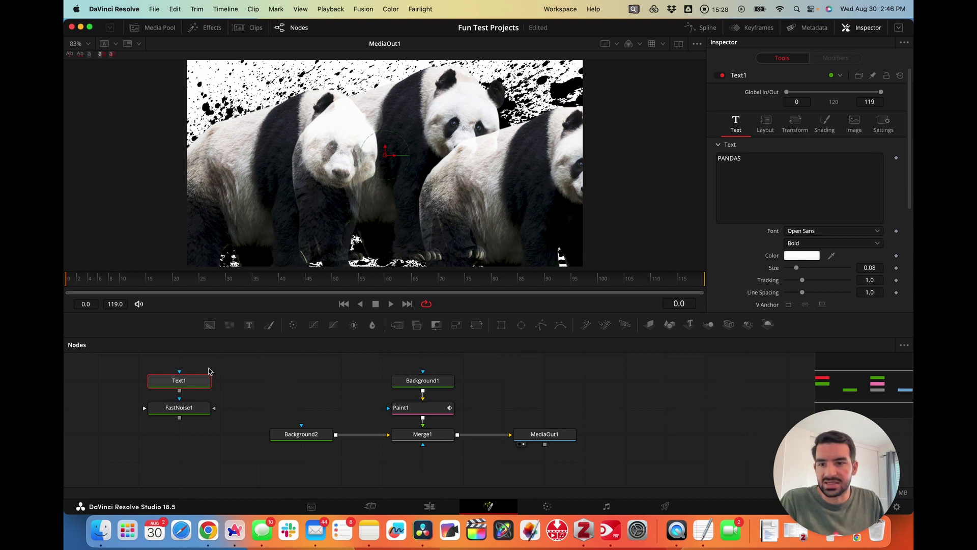
pyautogui.click(415, 410)
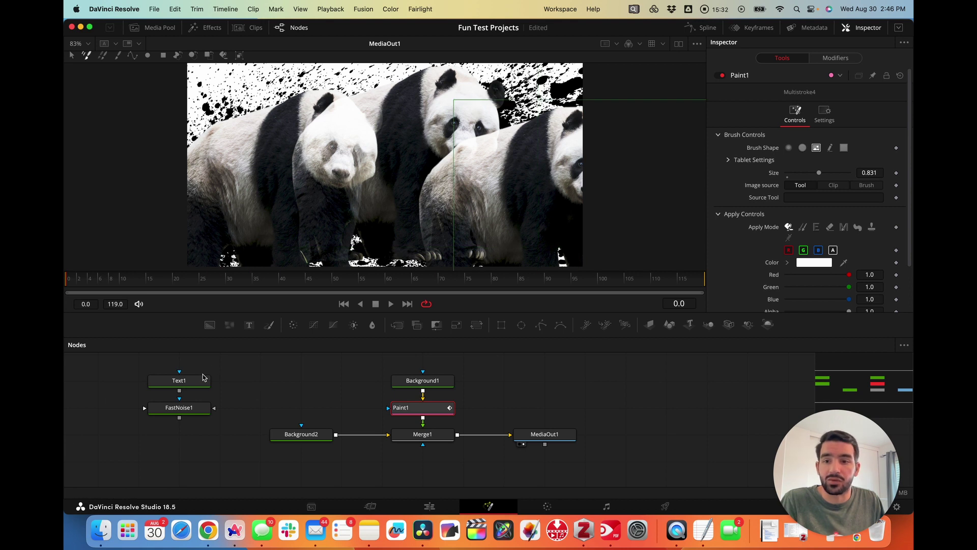
# Step: Assign Text1 as the brush source tool and enlarge the brush to 1.209
pyautogui.moveTo(204, 379); pyautogui.dragTo(815, 202)
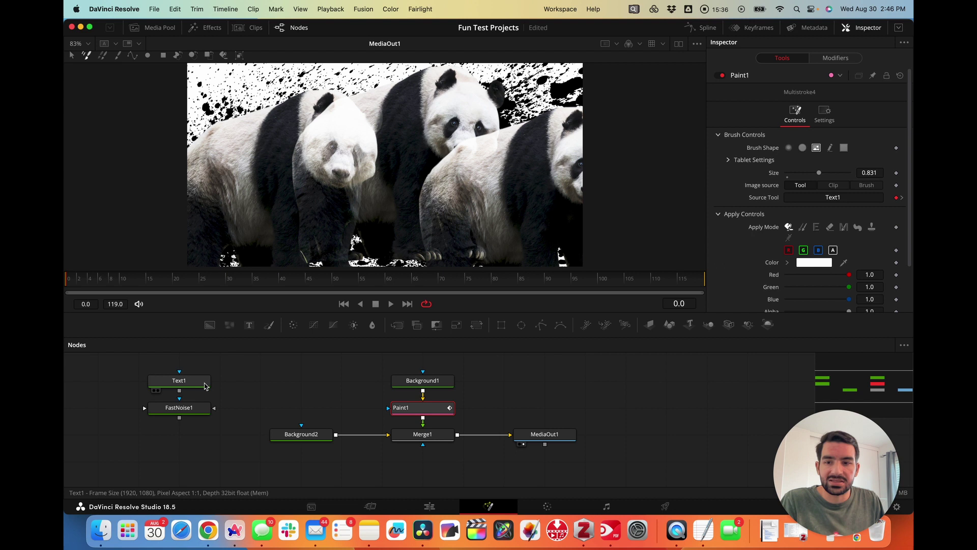
pyautogui.moveTo(205, 385); pyautogui.dragTo(823, 197)
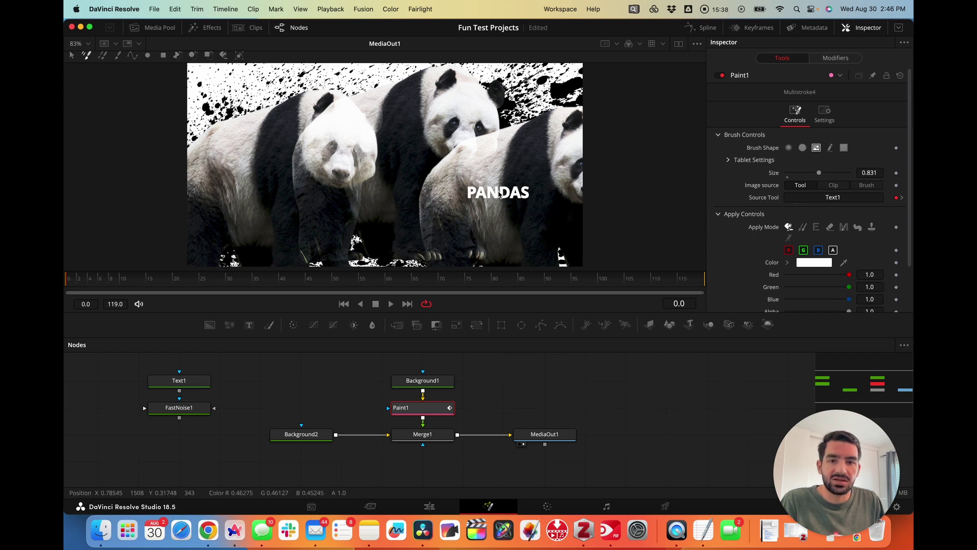
pyautogui.moveTo(818, 172); pyautogui.dragTo(834, 172)
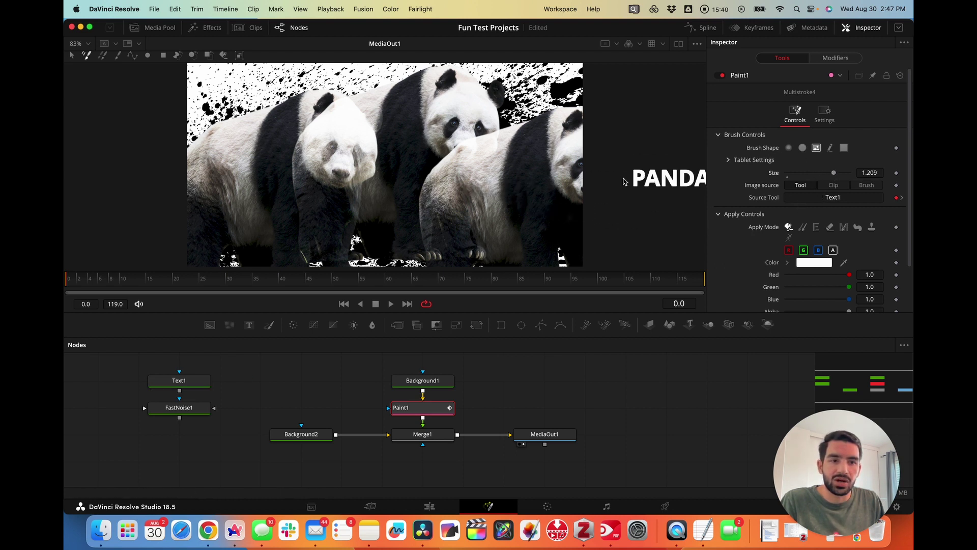
# Step: Stamp PANDAS five times over the panda canvas and move one stamp to the bottom edge
pyautogui.click(319, 134)
pyautogui.click(438, 180)
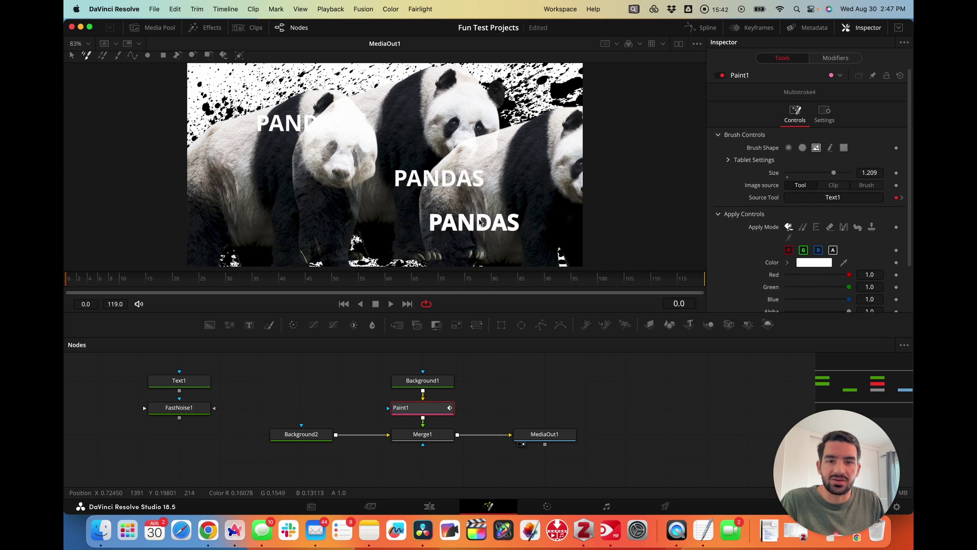
pyautogui.click(483, 218)
pyautogui.click(519, 153)
pyautogui.click(226, 209)
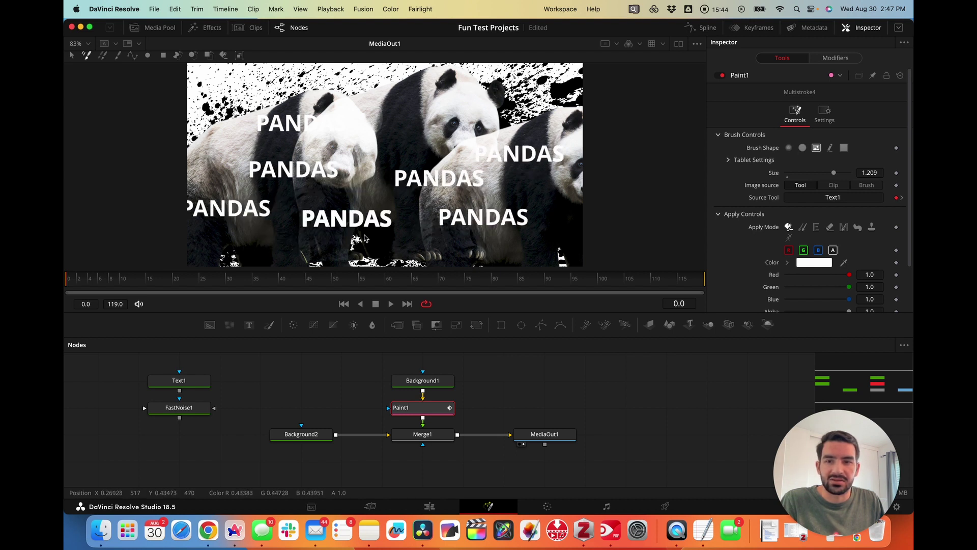
pyautogui.moveTo(365, 237); pyautogui.dragTo(405, 270)
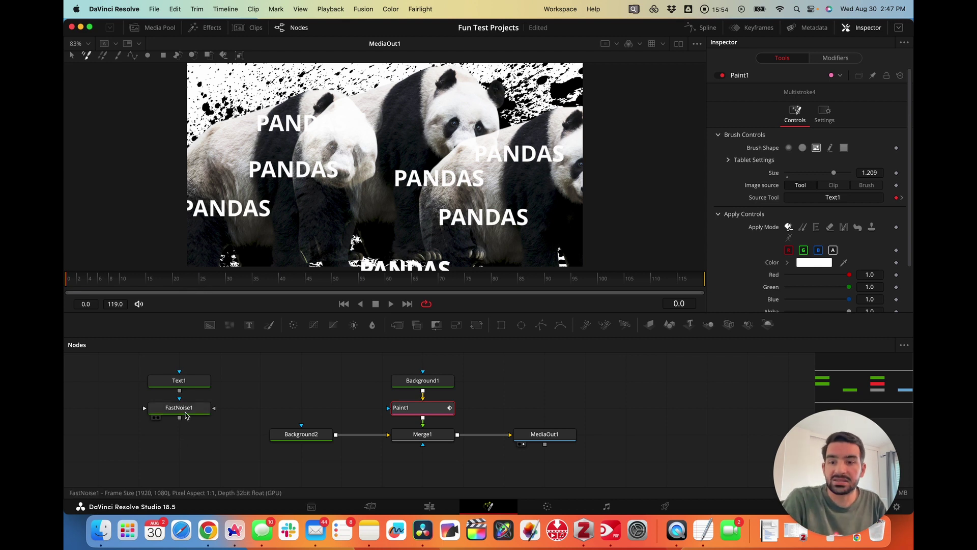
# Step: Select FastNoise1 and show its black-and-white noise pattern in the viewer
pyautogui.click(186, 416)
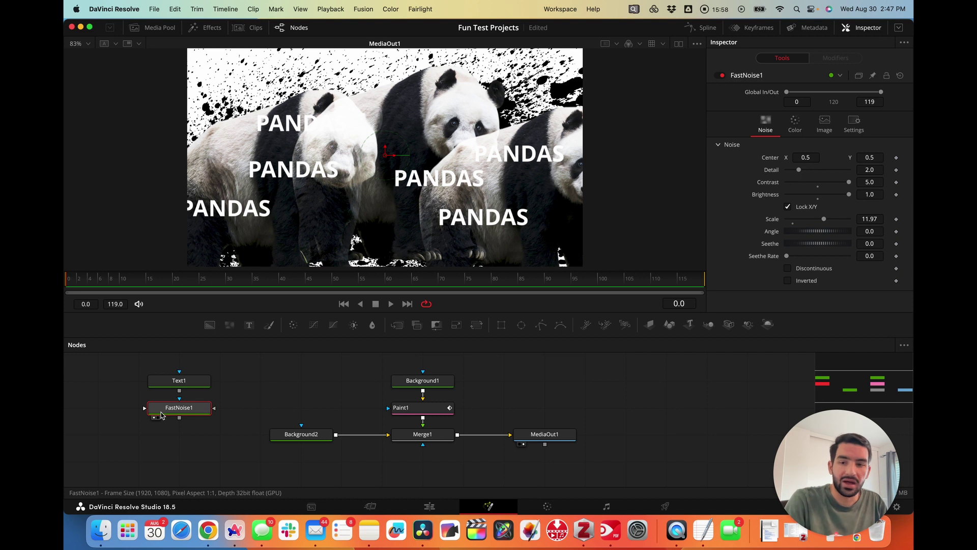
pyautogui.press('1')
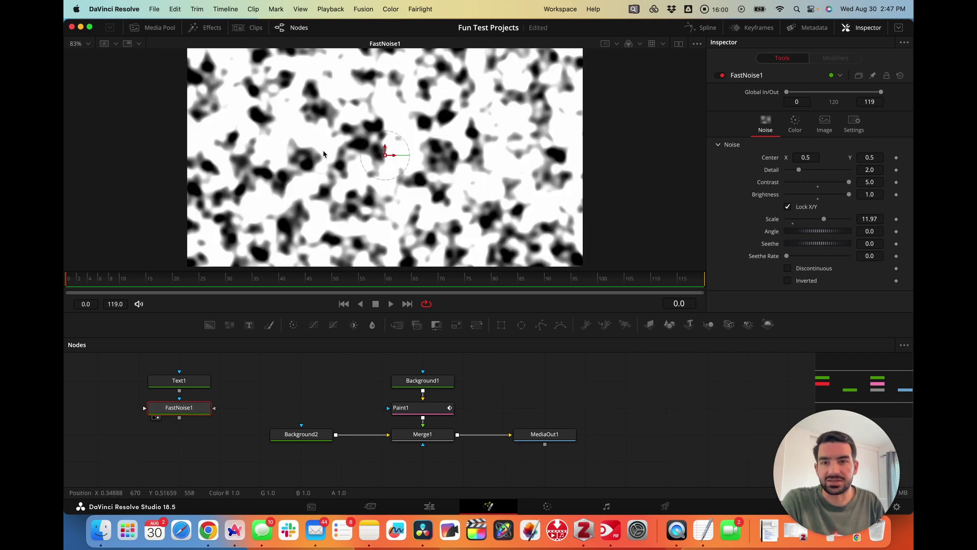
pyautogui.scroll(-3, 323, 144)
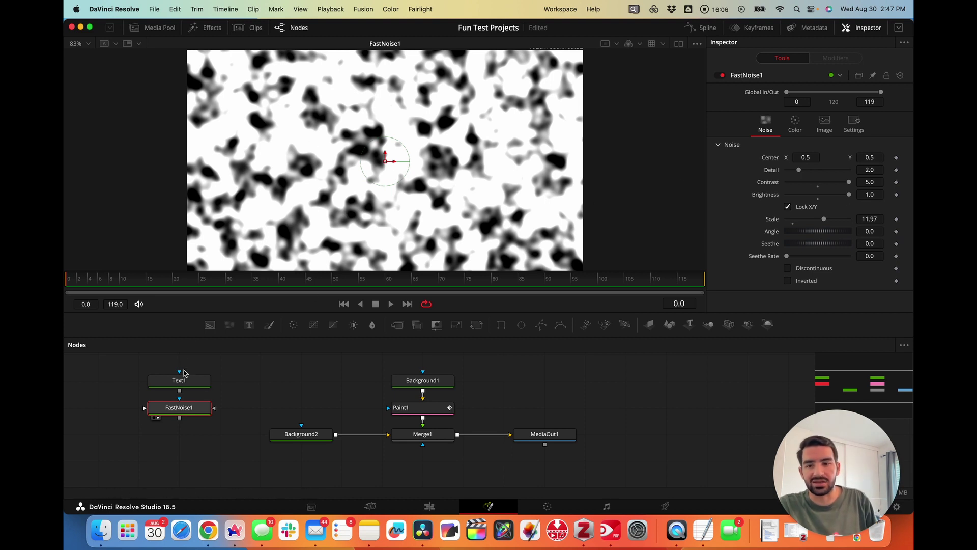
pyautogui.moveTo(195, 392)
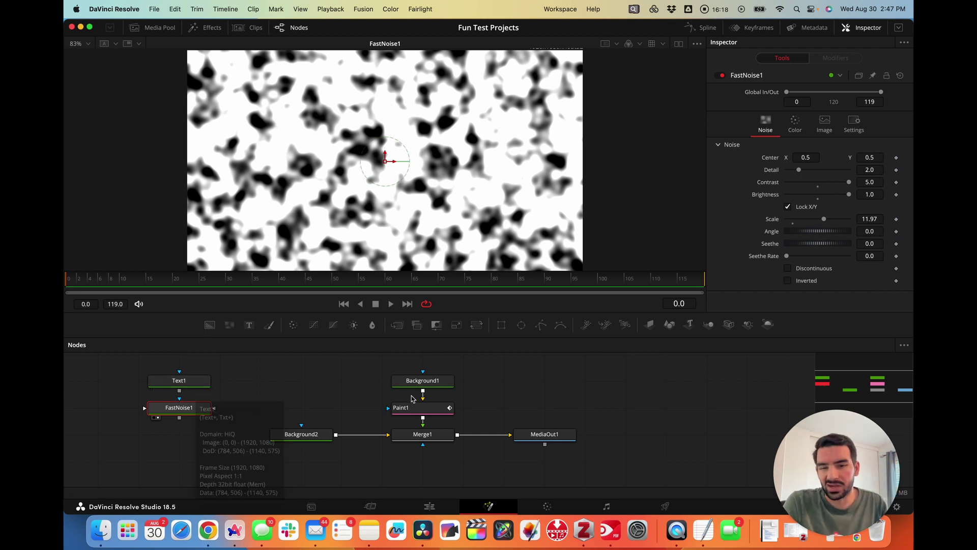
# Step: Make FastNoise1 the Paint1 brush's source tool and view the MediaOut1 composite
pyautogui.click(421, 408)
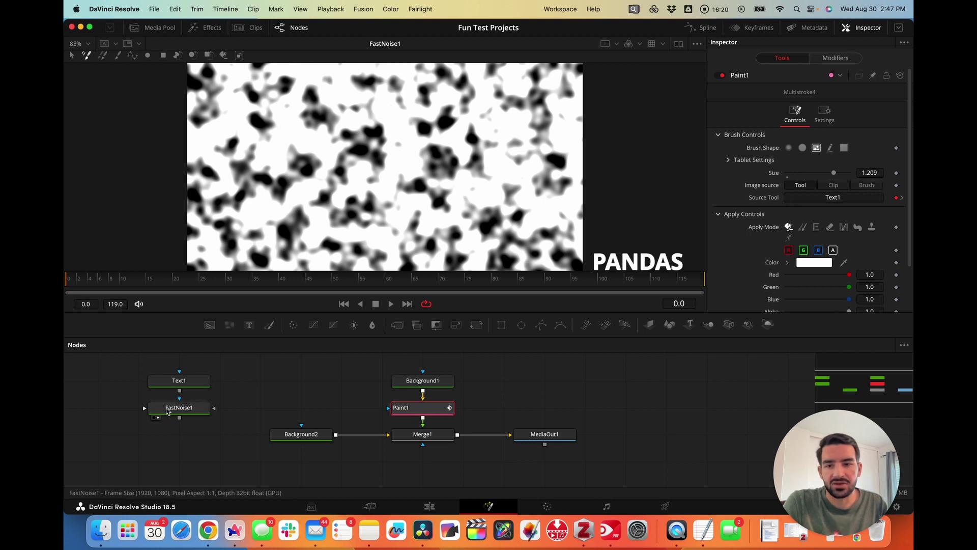
pyautogui.moveTo(858, 210); pyautogui.dragTo(847, 199)
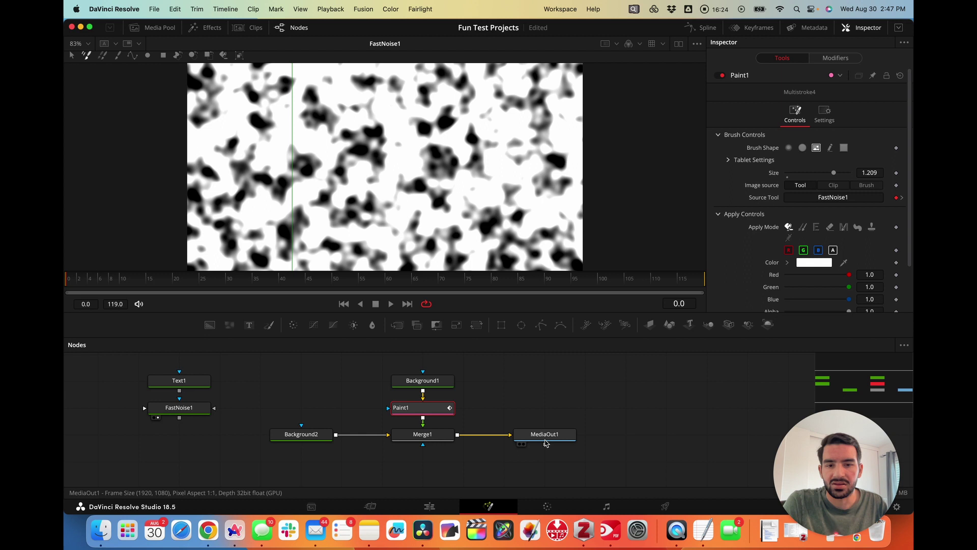
pyautogui.click(520, 441)
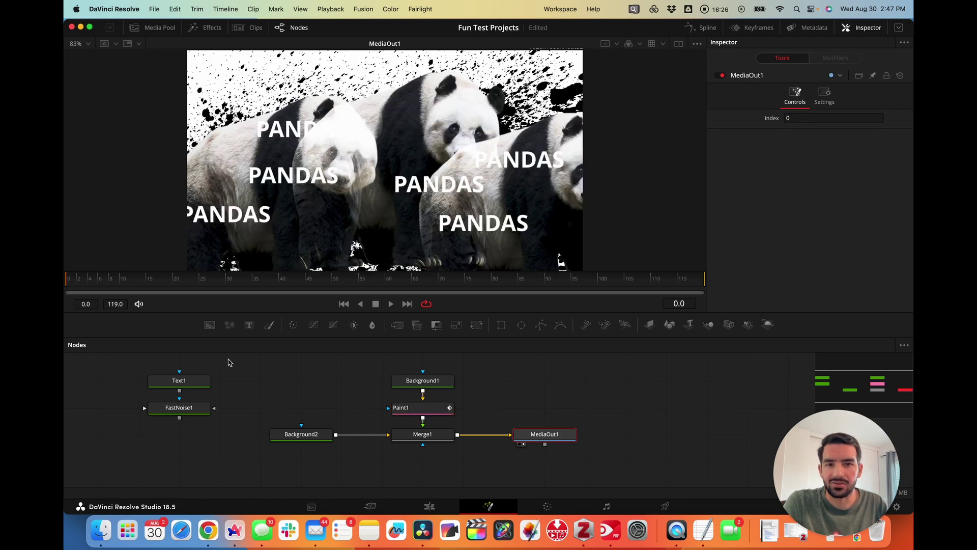
# Step: Shrink the Paint1 brush to size 0.655 and paint noise over the centre and lower image
pyautogui.click(413, 407)
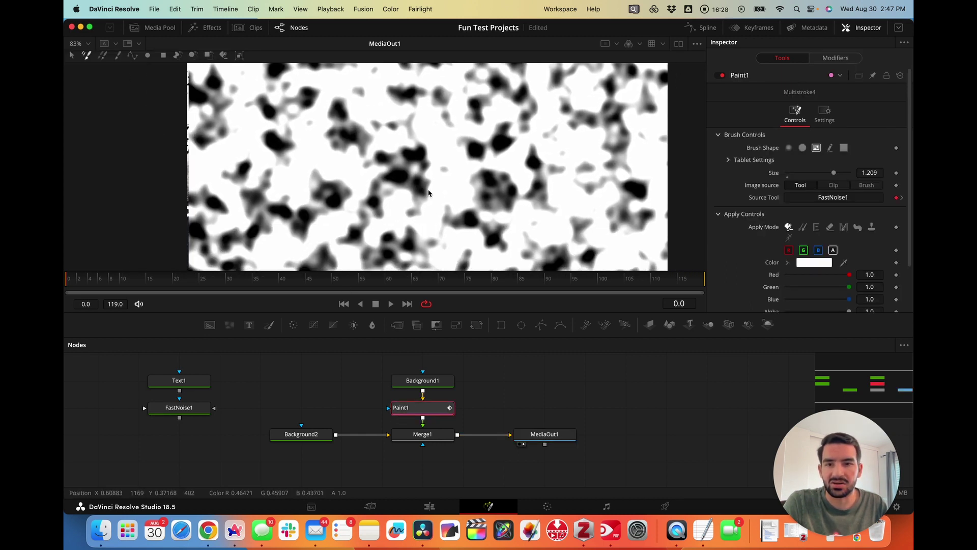
pyautogui.moveTo(833, 172); pyautogui.dragTo(812, 173)
pyautogui.moveTo(404, 161)
pyautogui.mouseDown()
pyautogui.moveTo(235, 226)
pyautogui.moveTo(444, 271)
pyautogui.moveTo(499, 131)
pyautogui.moveTo(300, 134)
pyautogui.moveTo(472, 241)
pyautogui.moveTo(593, 295)
pyautogui.moveTo(596, 223)
pyautogui.moveTo(549, 222)
pyautogui.moveTo(471, 194)
pyautogui.moveTo(491, 226)
pyautogui.moveTo(444, 208)
pyautogui.moveTo(423, 215)
pyautogui.moveTo(421, 178)
pyautogui.moveTo(406, 180)
pyautogui.moveTo(405, 221)
pyautogui.mouseUp()
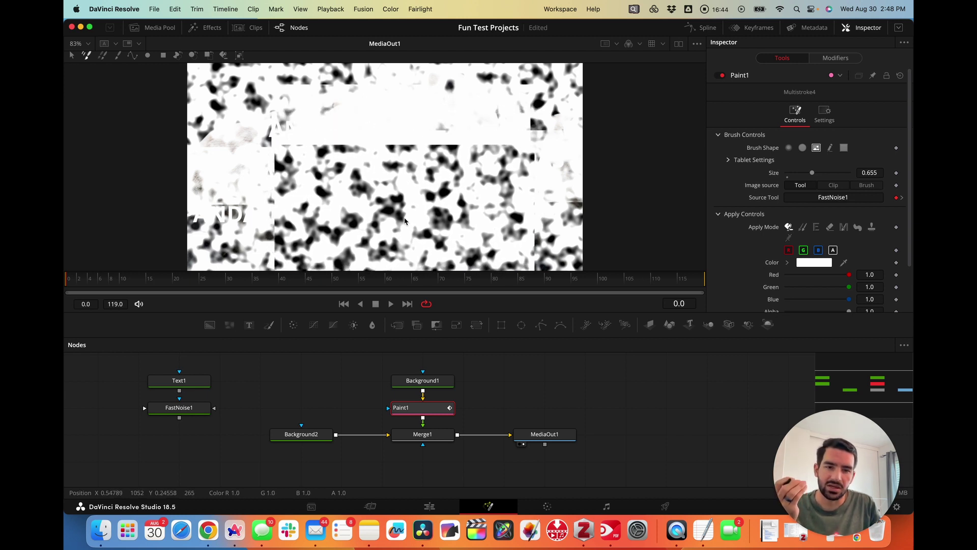